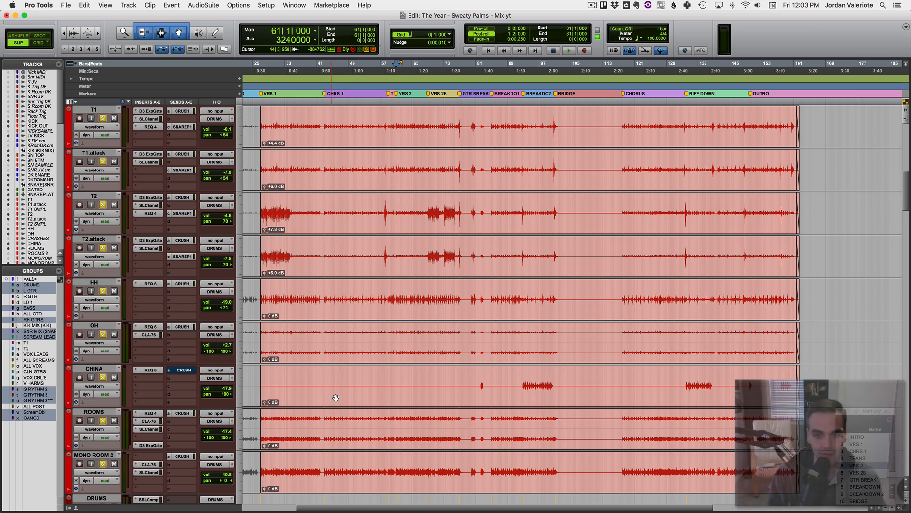
- Play the drums from VRS 2, compare them with the drum group's solo off and on, and solo only the OH track
key("space")
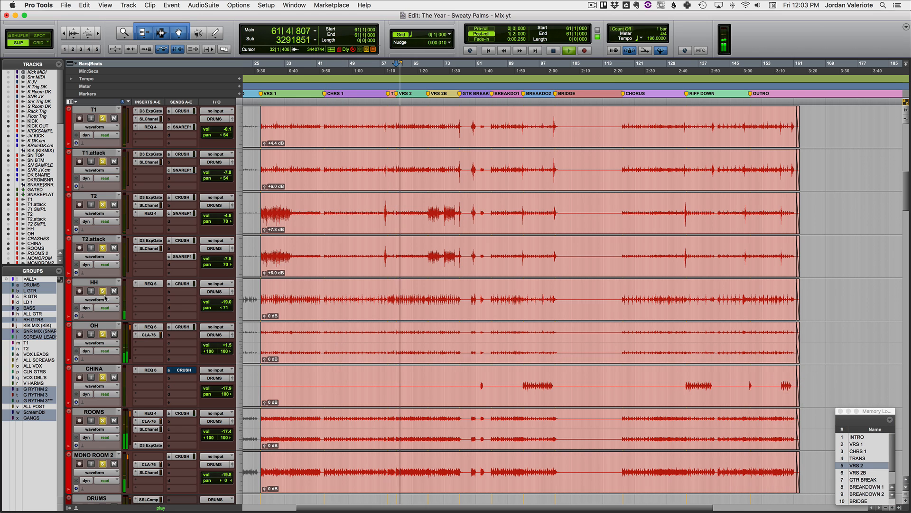
left_click(103, 291)
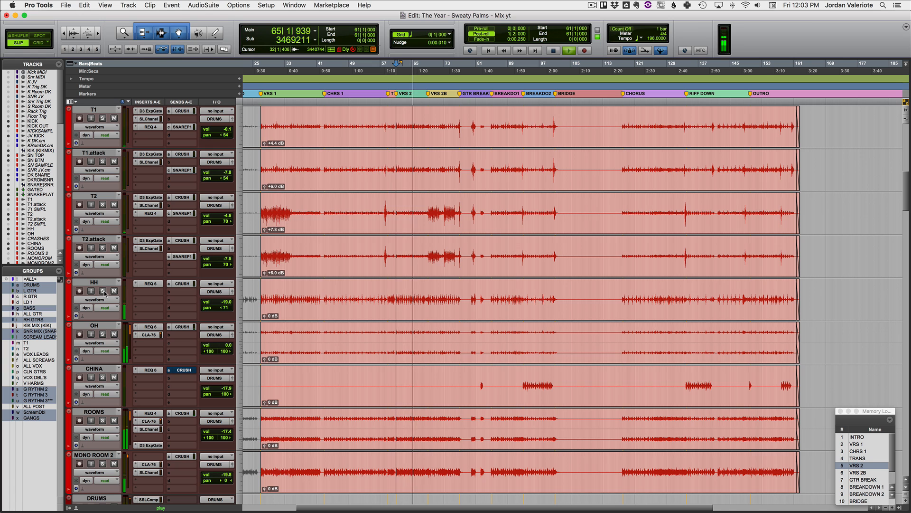
left_click(103, 291)
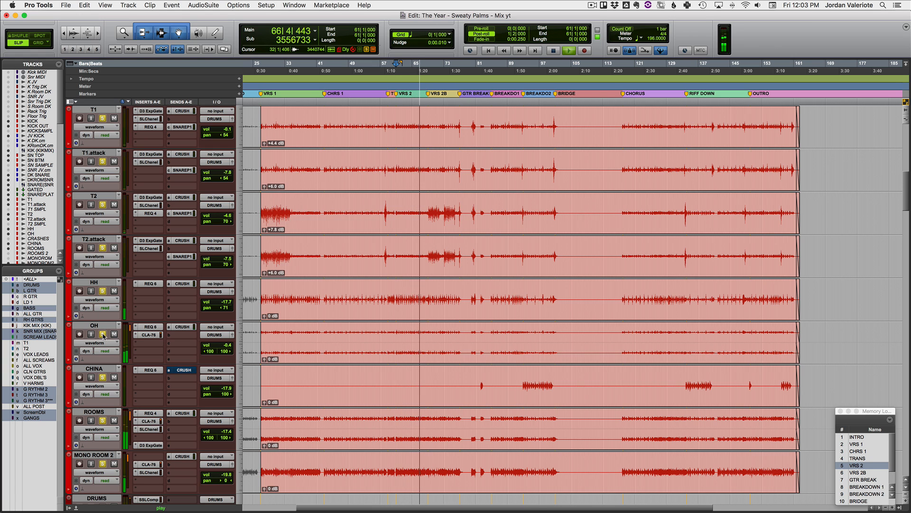
left_click(103, 335)
left_click(103, 335, "ctrl")
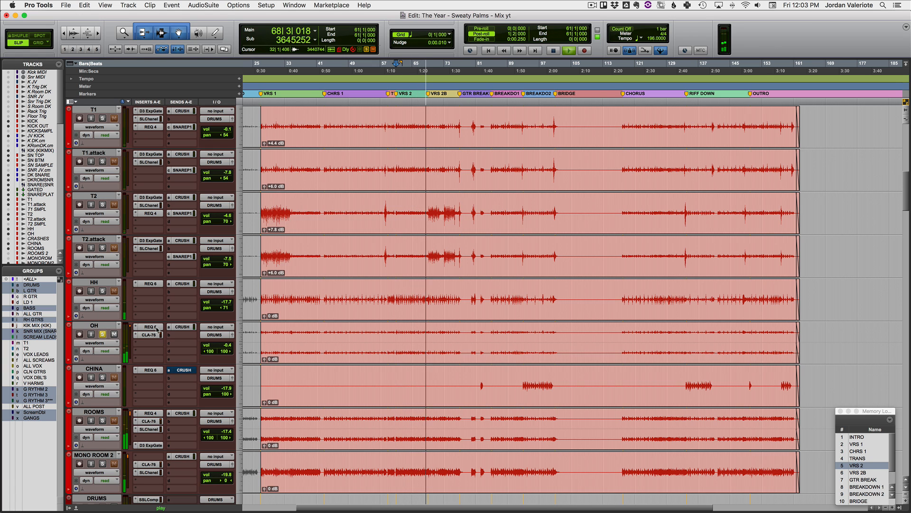
- Bypass the REQ 6 and CLA-76 inserts on the OH track and play the drums from VRS 2
key("space")
left_click(155, 327, "super")
left_click(151, 335, "super")
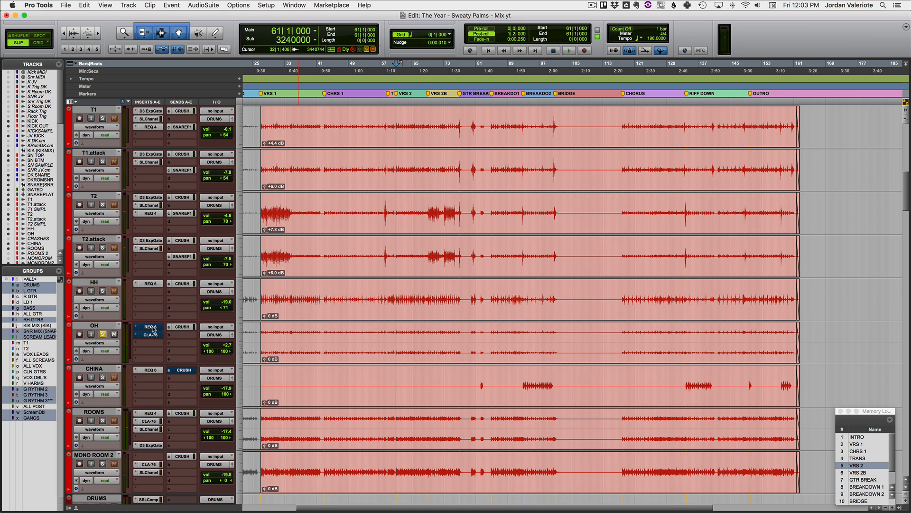
key("space")
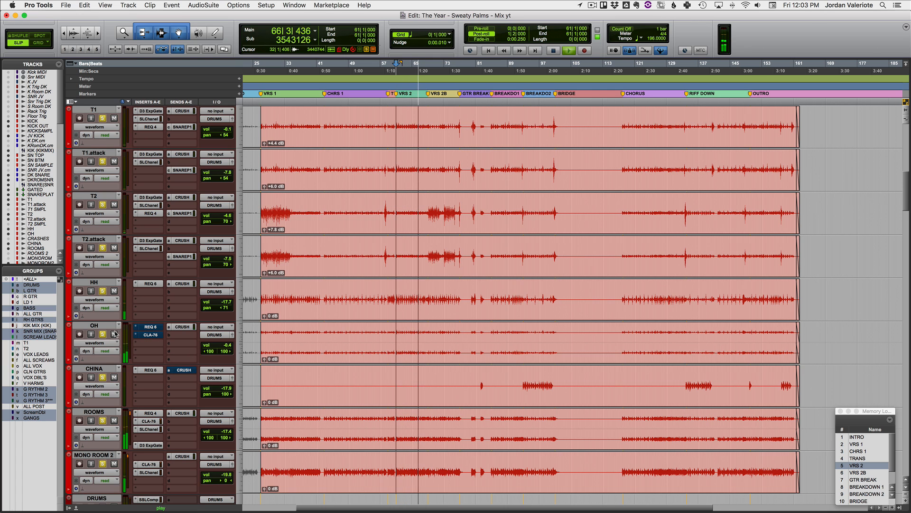
key("space")
- Open the REQ 6 equalizer on the OH track and take it out of bypass
left_click(150, 326)
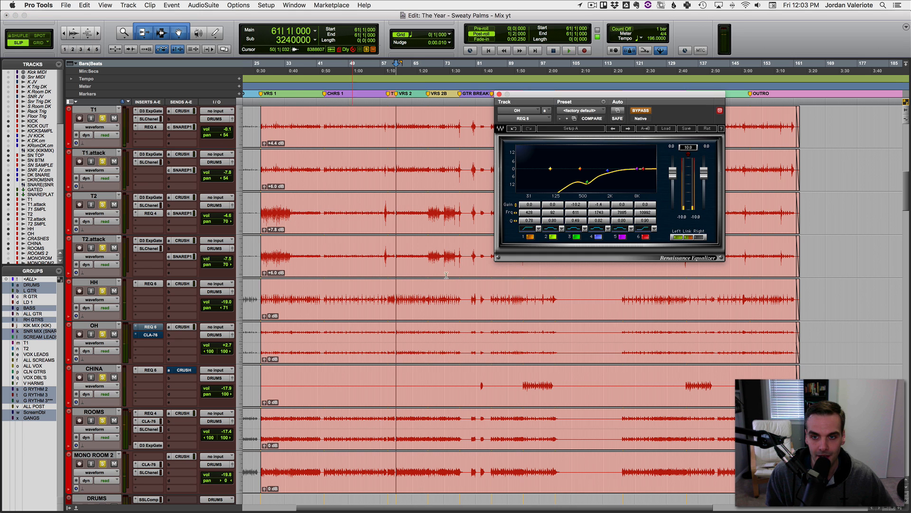
left_click_drag(654, 100, 633, 110)
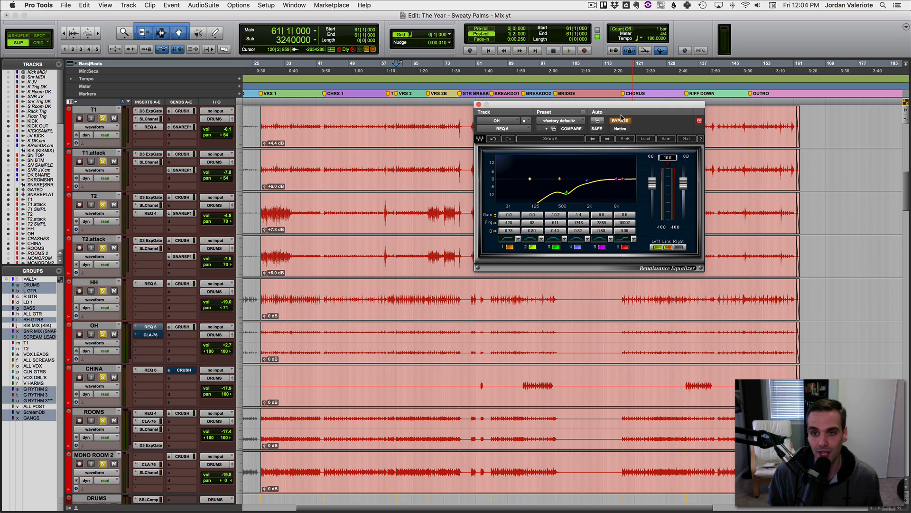
left_click(621, 120)
- Solo only the OH track during playback and compare its sound with the REQ 6 bypassed and active
key("space")
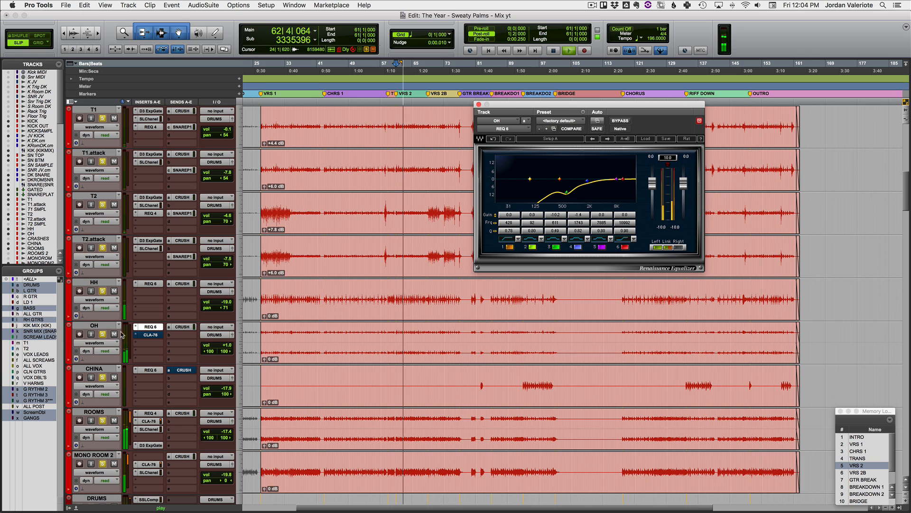
left_click(103, 334)
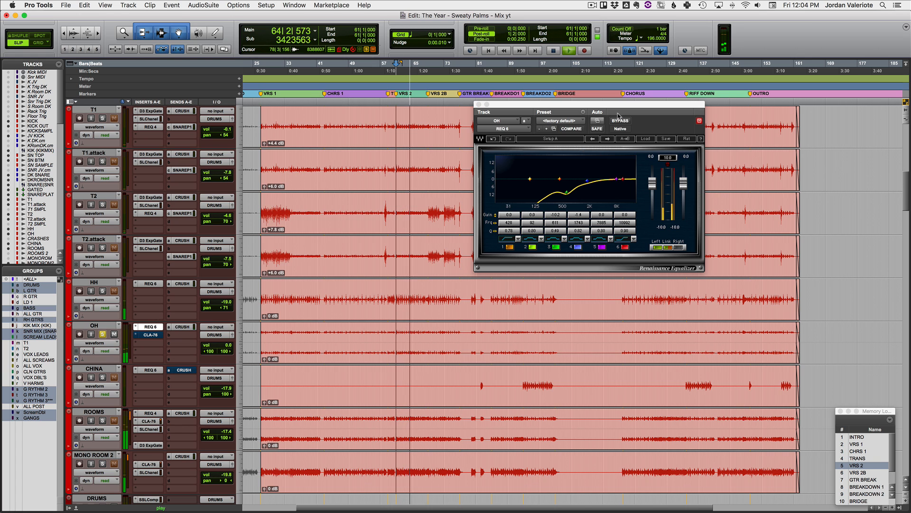
left_click(617, 121)
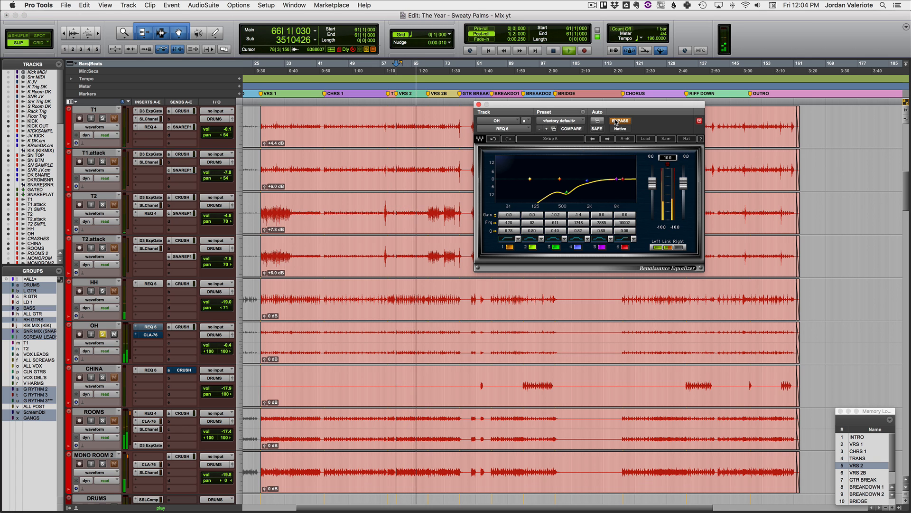
left_click(618, 120)
key("space")
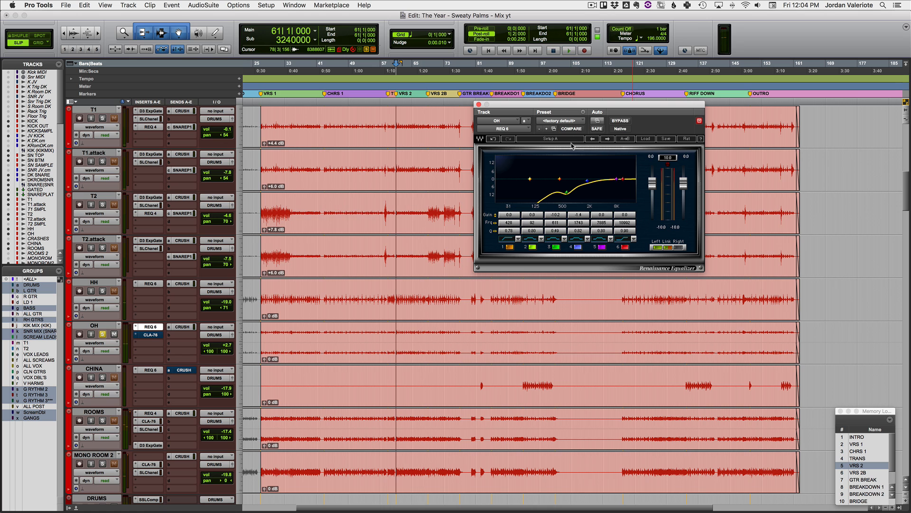
- Switch the OH equalizer to Setup B, enable the band 1 low cut and raise its frequency to 504 Hz during playback
left_click(571, 140)
key("space")
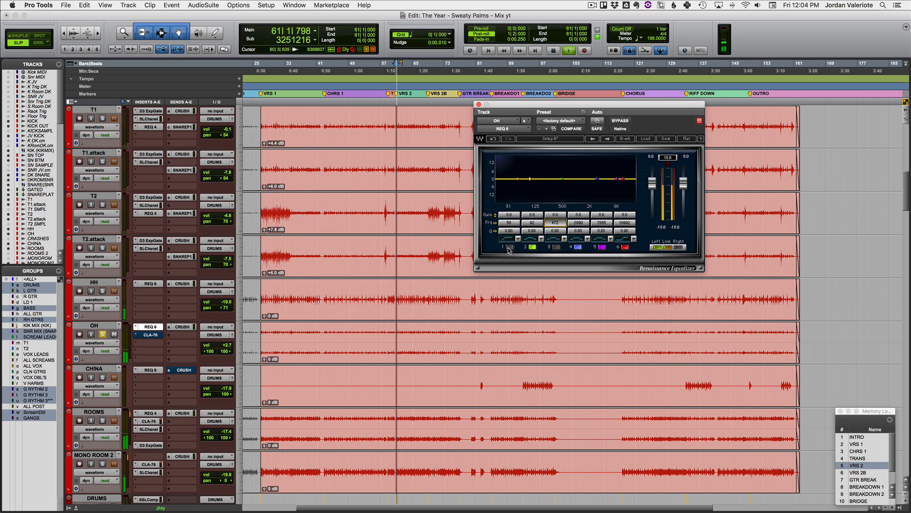
left_click(509, 247)
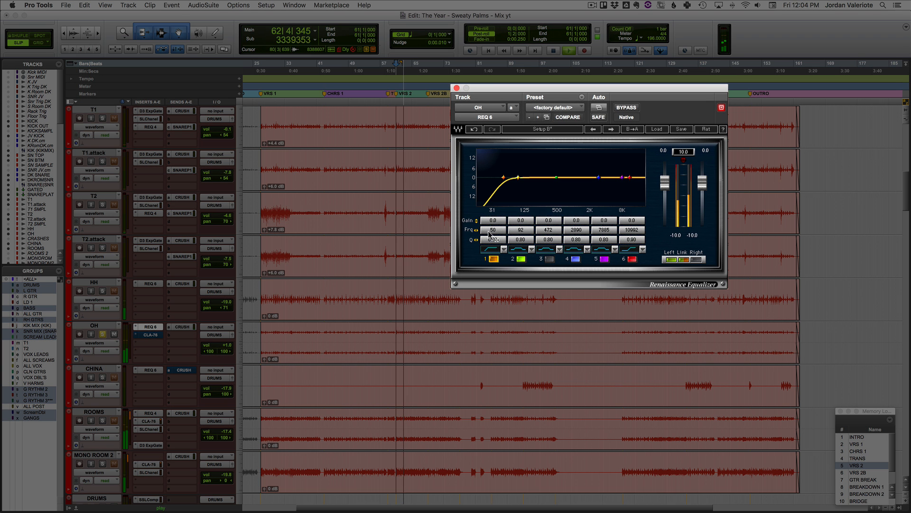
mouse_move(492, 231)
left_mouse_down()
mouse_move(545, 231)
mouse_move(489, 233)
left_mouse_up()
key("space")
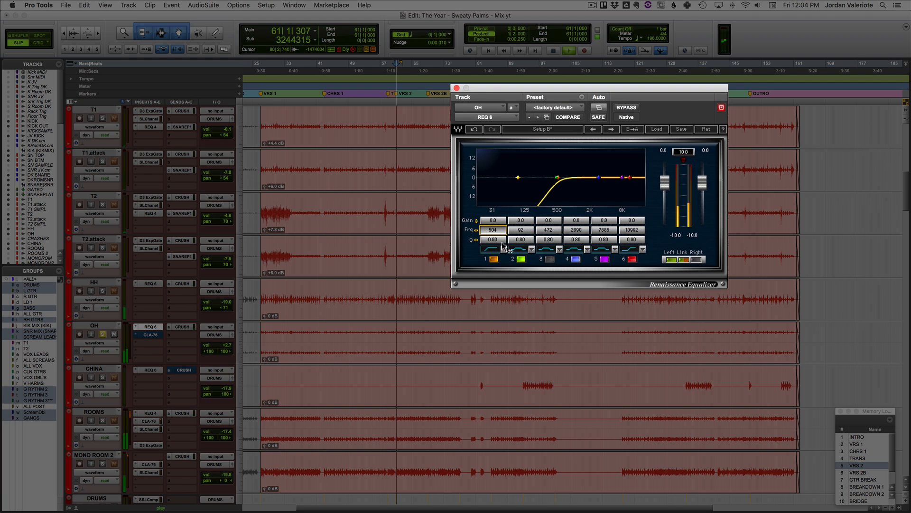
- Lower the band 1 low cut to 49 Hz and sweep it back up to about 430 Hz while the overheads play
left_click_drag(515, 231, 477, 227)
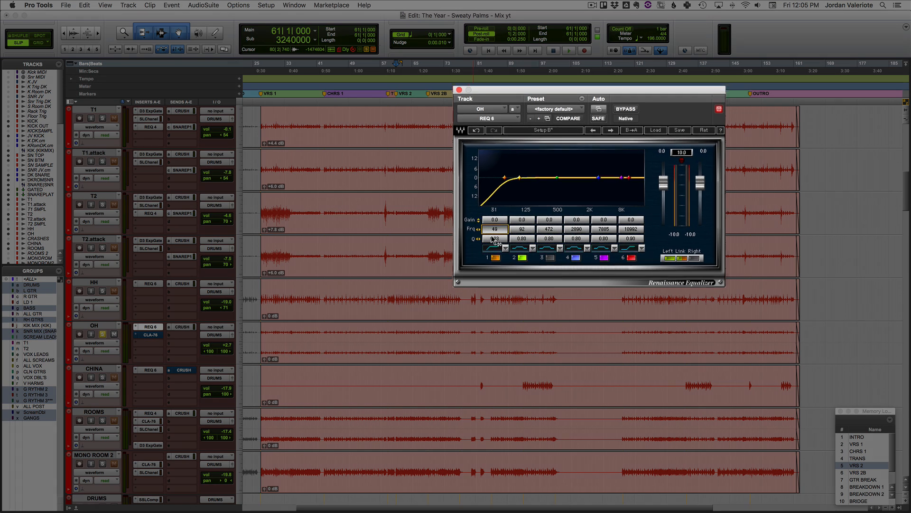
key("space")
left_click_drag(505, 222, 552, 230)
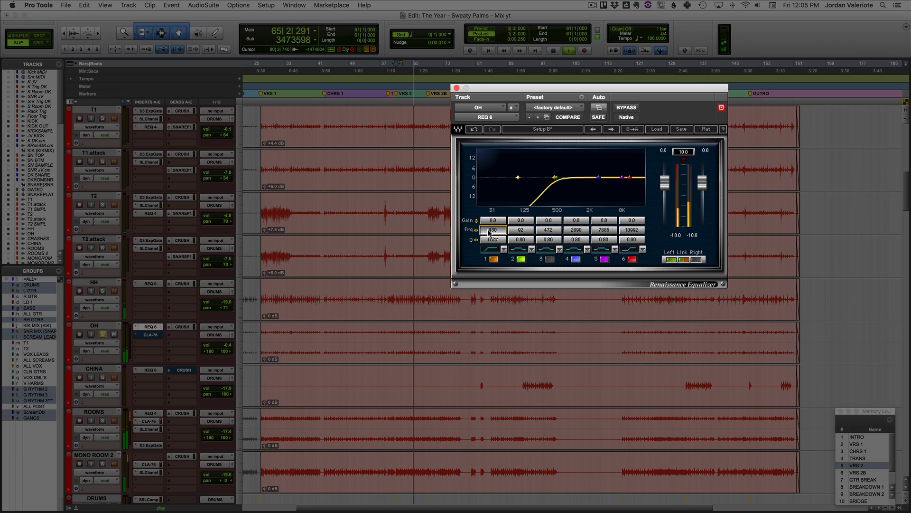
- Compare the overheads with band 1 off and on, and set the low cut frequency to 443 Hz
left_click(493, 259)
left_click(494, 259)
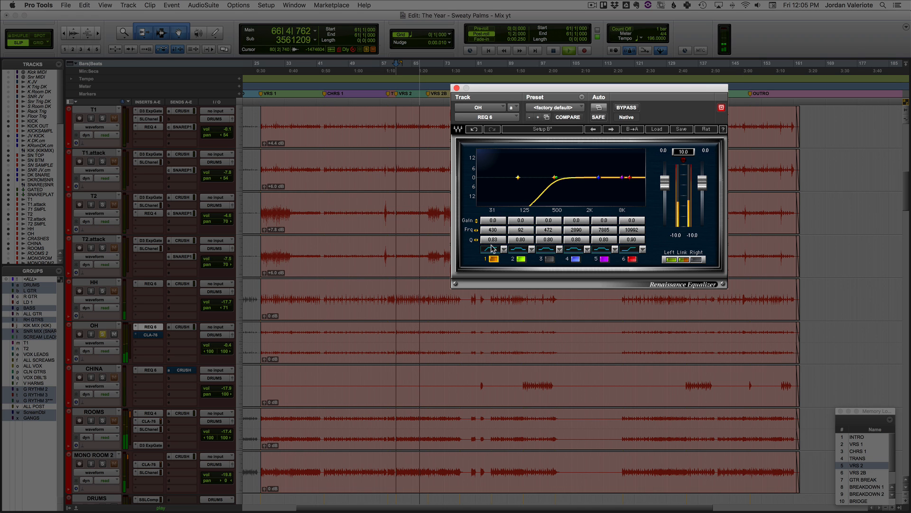
left_click_drag(493, 230, 495, 230)
key("space")
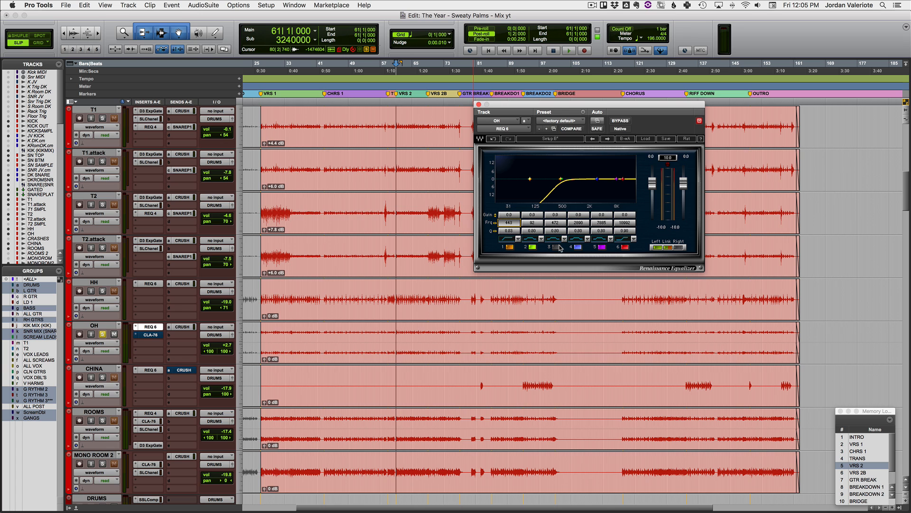
- Enable band 3 during playback and set the band 1 low cut frequency to 452 Hz
key("space")
left_click(557, 247)
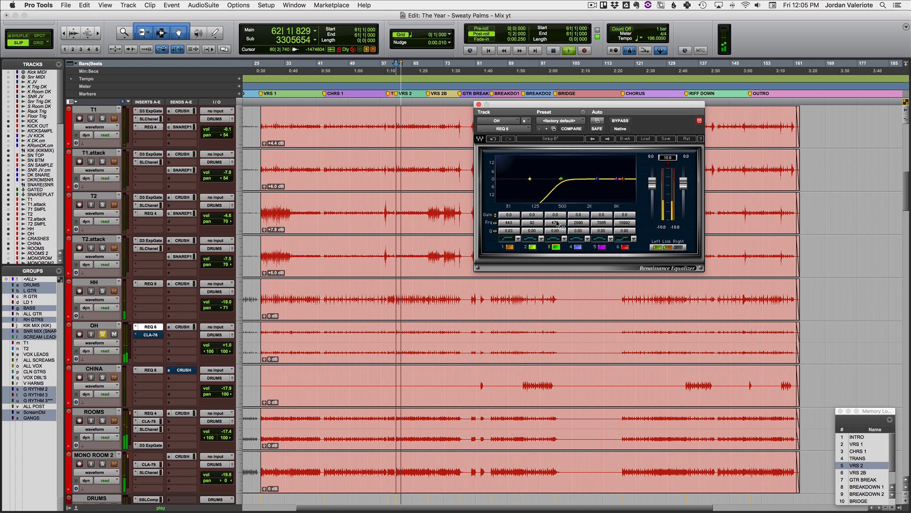
left_click_drag(509, 223, 509, 220)
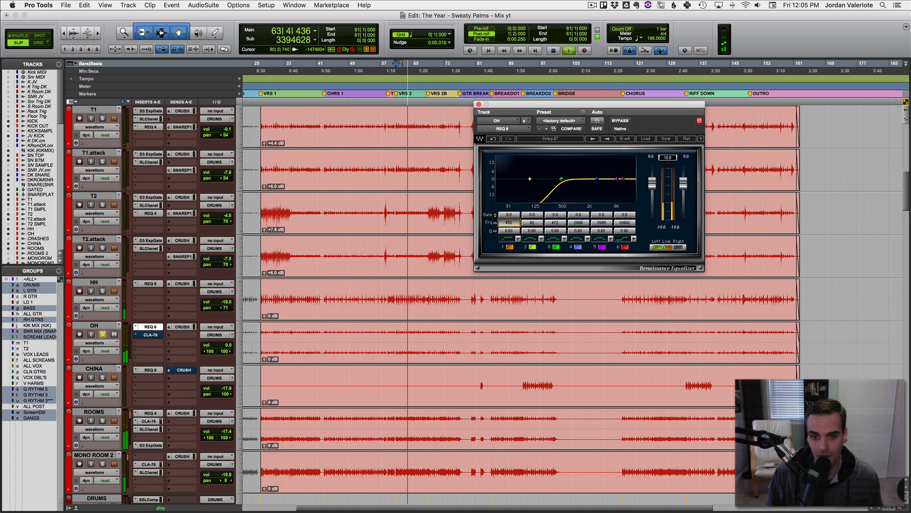
key("space")
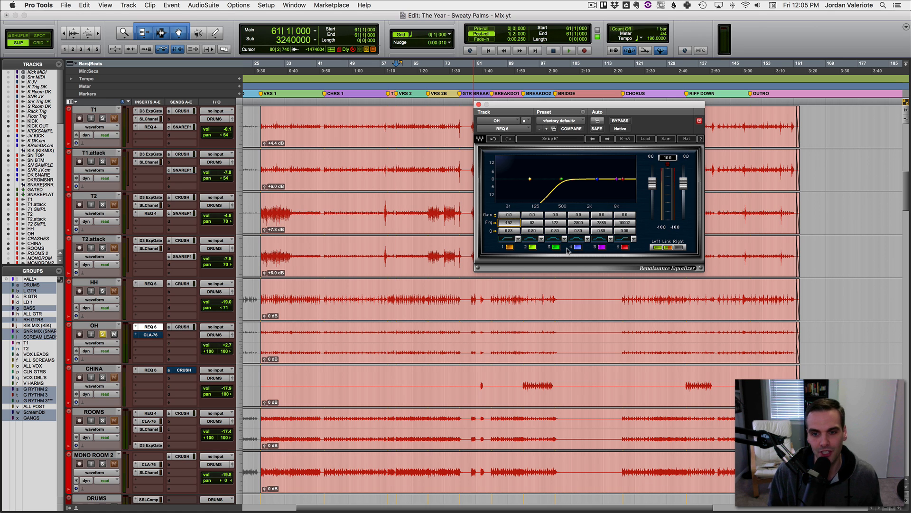
- Boost band 3 by 8.7 dB, sweep its frequency to 469 Hz, and compare the sound with the band off and on
left_click(558, 224)
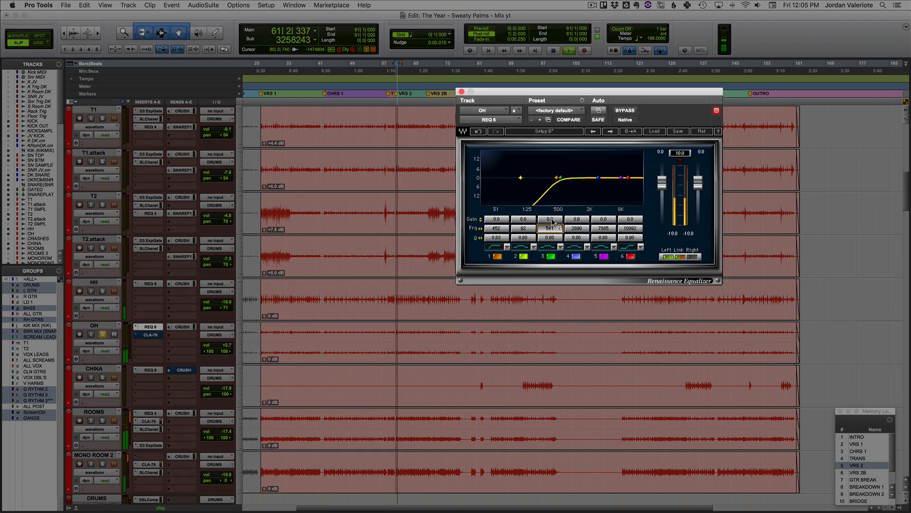
left_click_drag(552, 219, 537, 231)
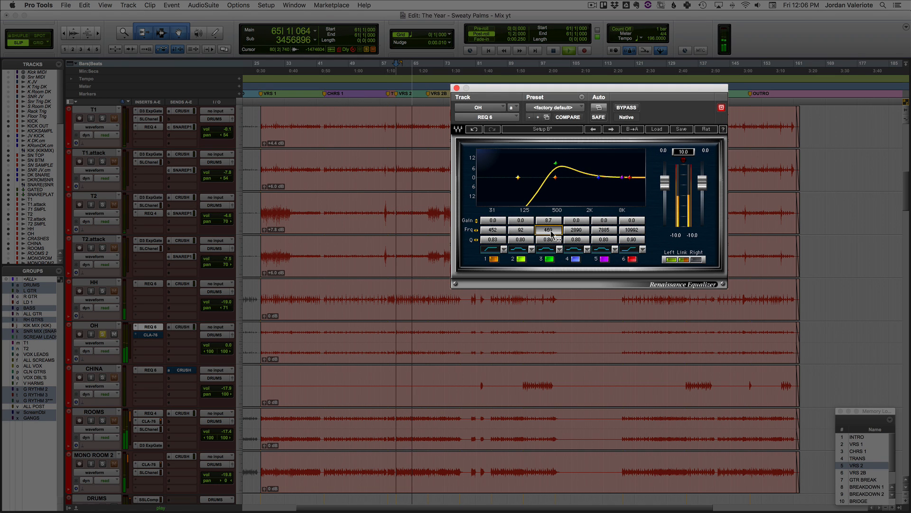
left_click(549, 259)
left_click(550, 259)
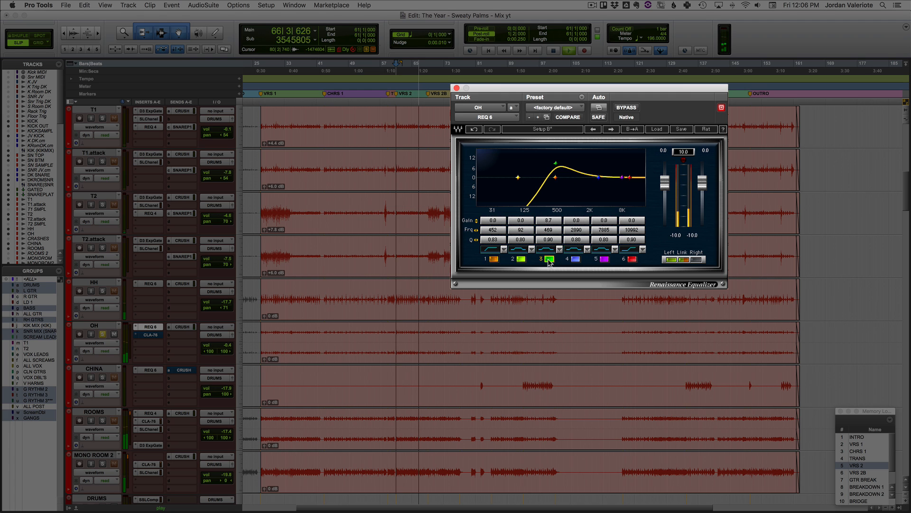
- Cut band 3 to -6.8 dB at 534 Hz, comparing it off and on, and lower the Q of band 1
mouse_move(549, 230)
left_mouse_down()
mouse_move(558, 230)
mouse_move(548, 221)
mouse_move(549, 238)
left_mouse_up()
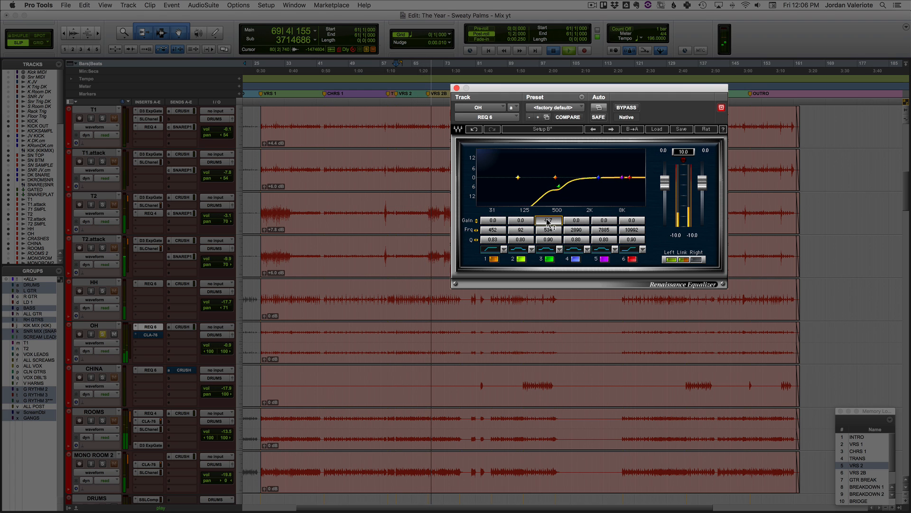
left_click(549, 260)
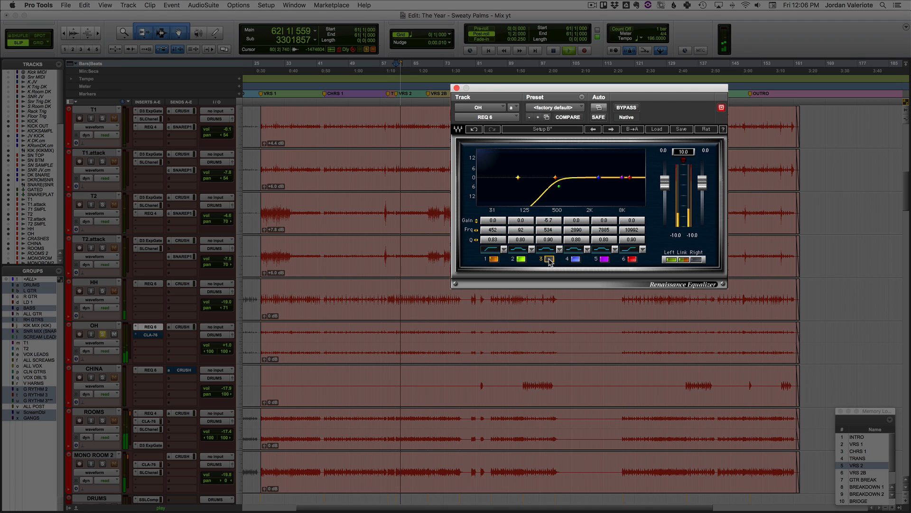
left_click(549, 259)
left_click_drag(548, 222, 548, 227)
left_click_drag(497, 242, 499, 244)
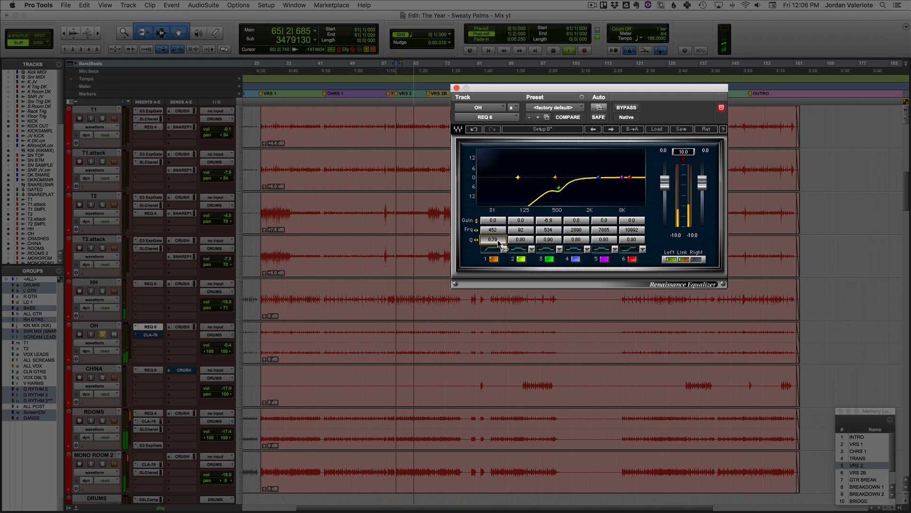
- Play the soloed overheads and compare them with the REQ 6 bypassed and active
left_click(627, 108)
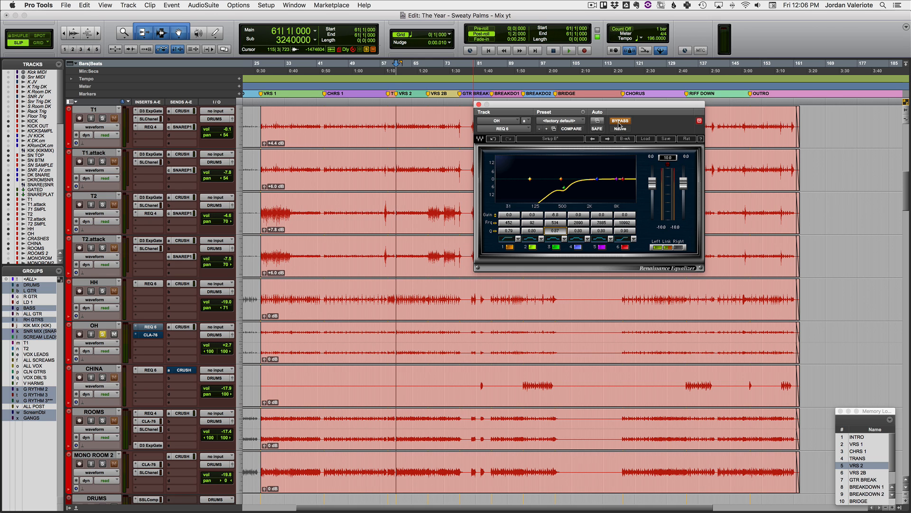
key("space")
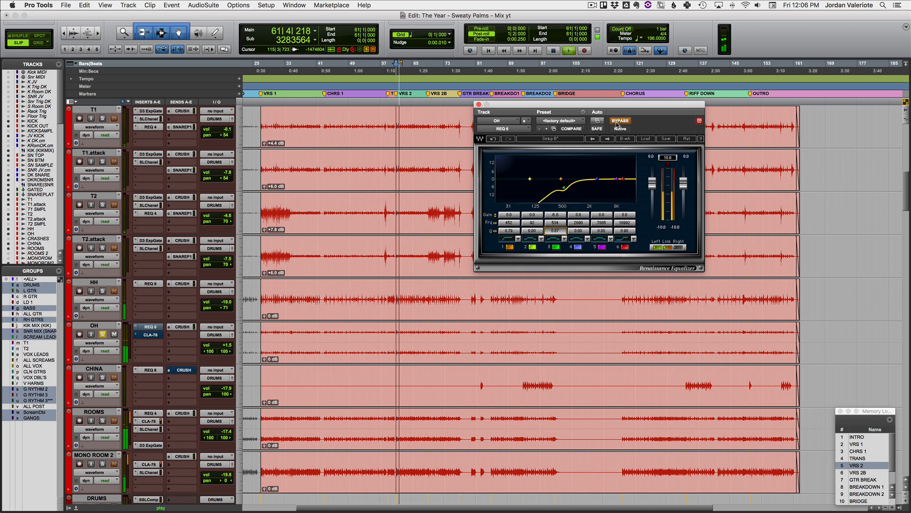
left_click(617, 124)
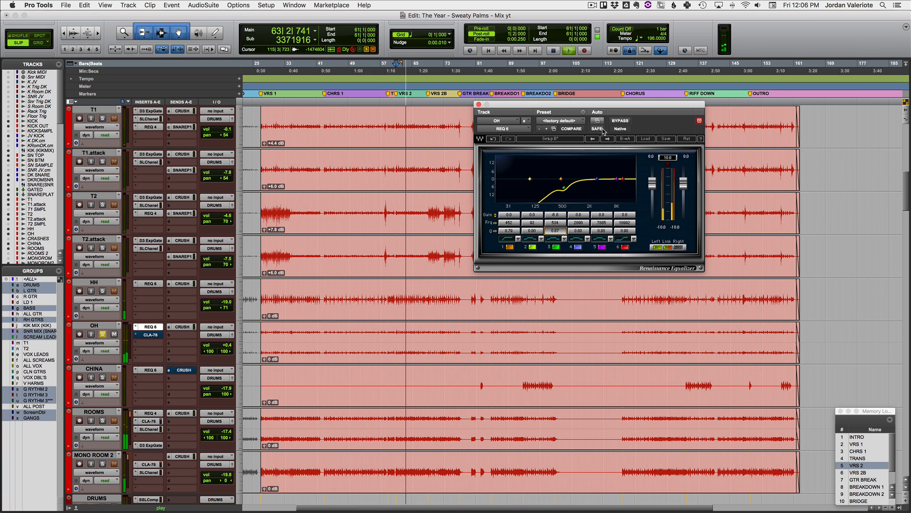
key("space")
- Solo the whole drum group and compare its playback with the OH equalizer bypassed and active
left_click(102, 293)
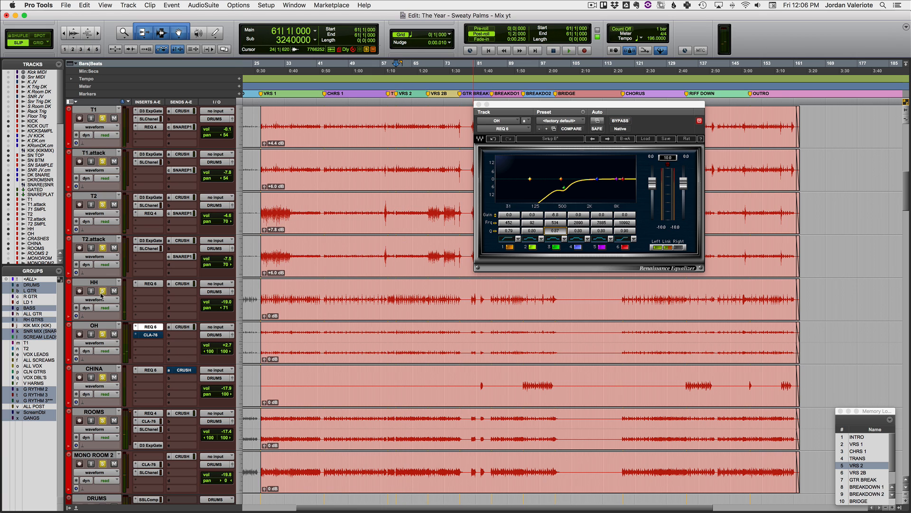
left_click(618, 124)
key("space")
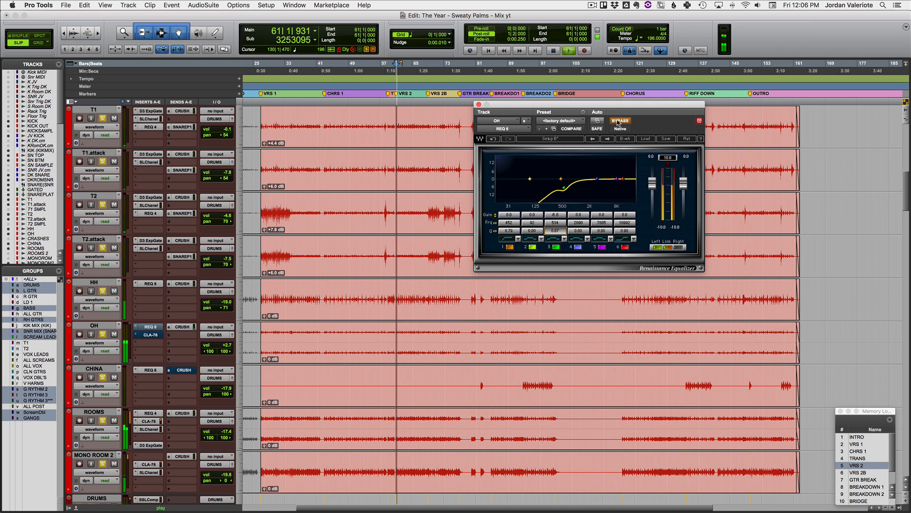
left_click(619, 124)
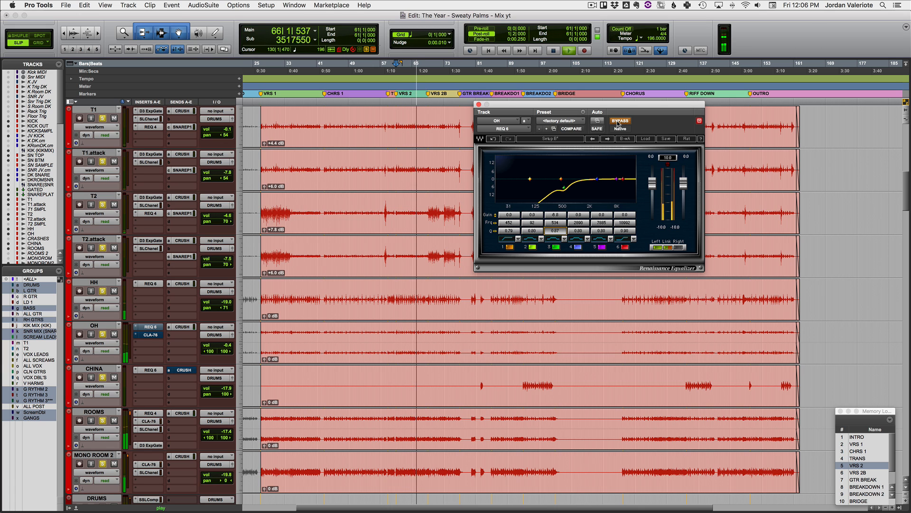
left_click(619, 122)
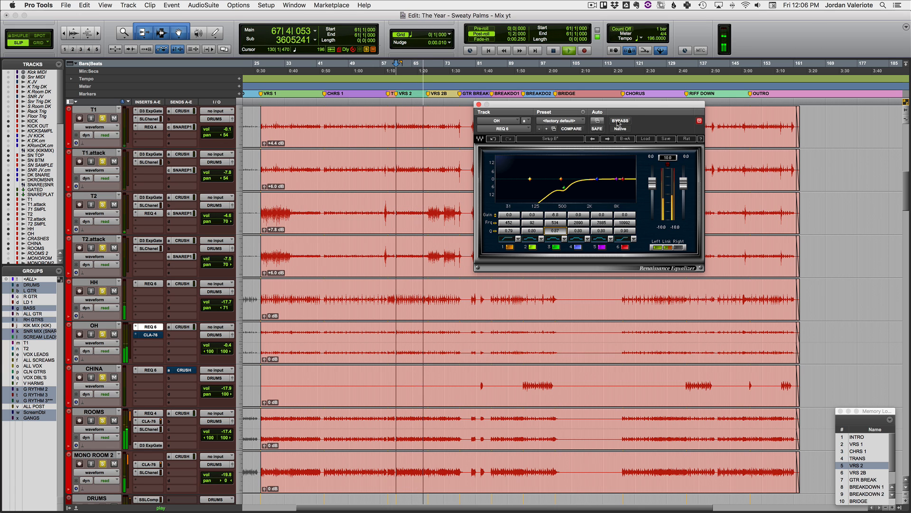
- Replay the soloed drums from just before VRS 2 and compare them with the OH track's REQ 6 bypassed and active
key("space")
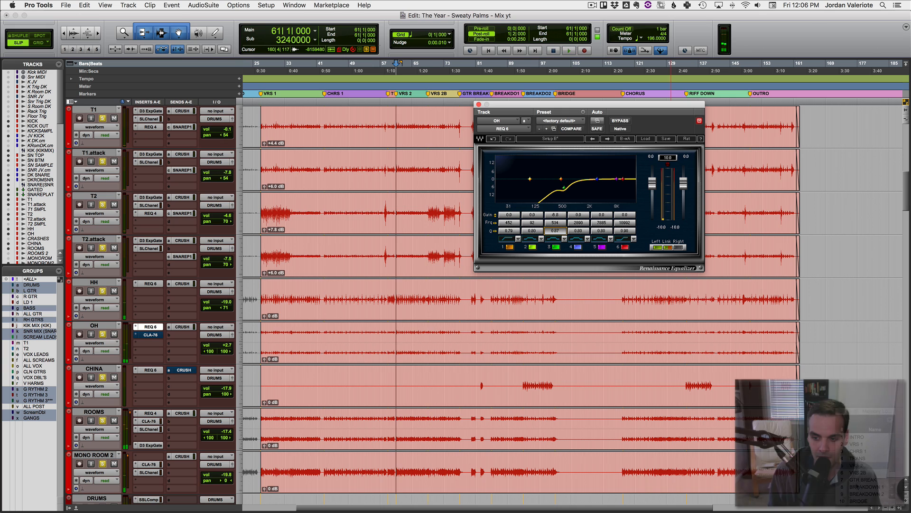
left_click(867, 487)
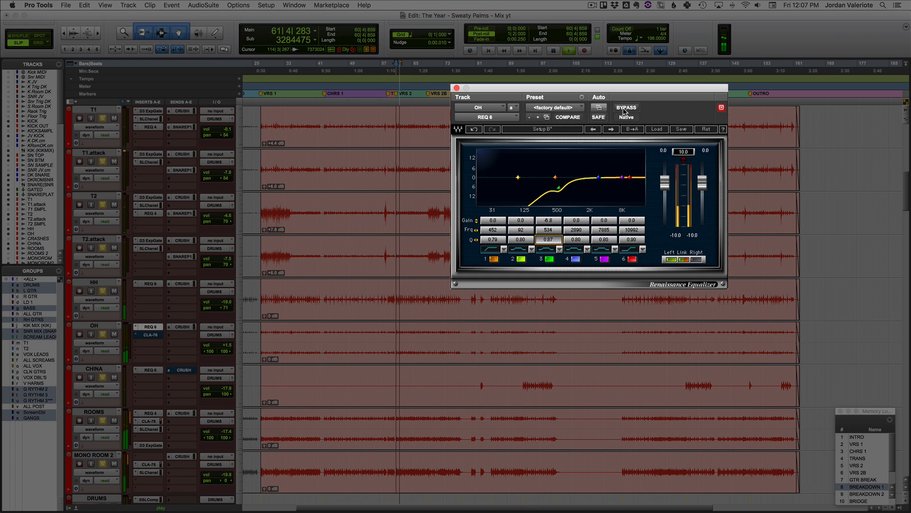
left_click(625, 109)
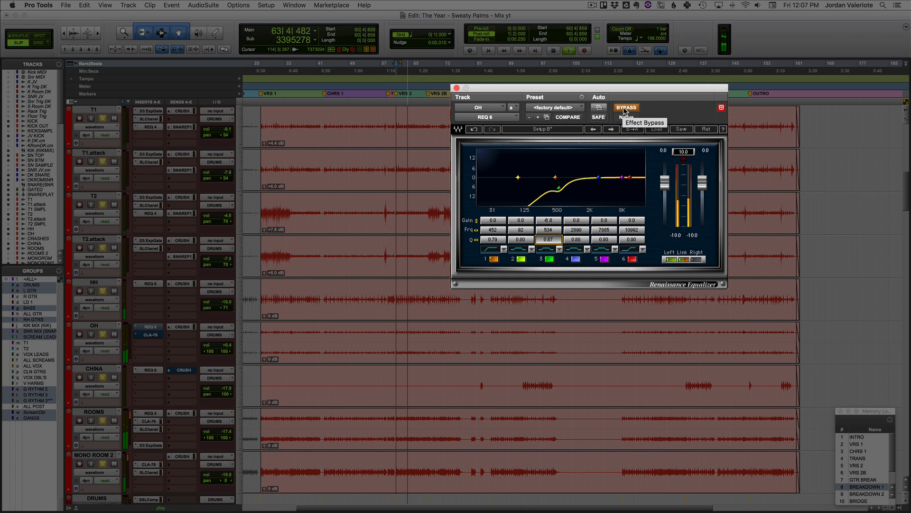
left_click(624, 109)
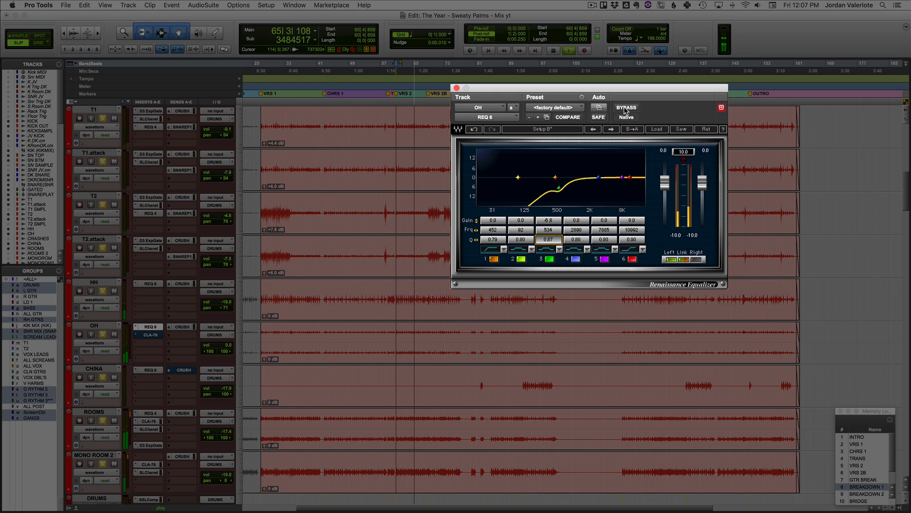
left_click(625, 110)
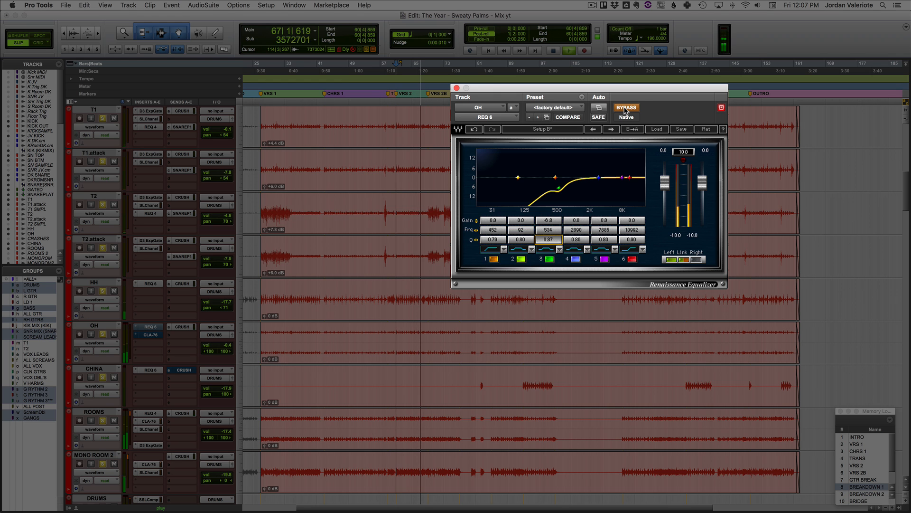
left_click(625, 109)
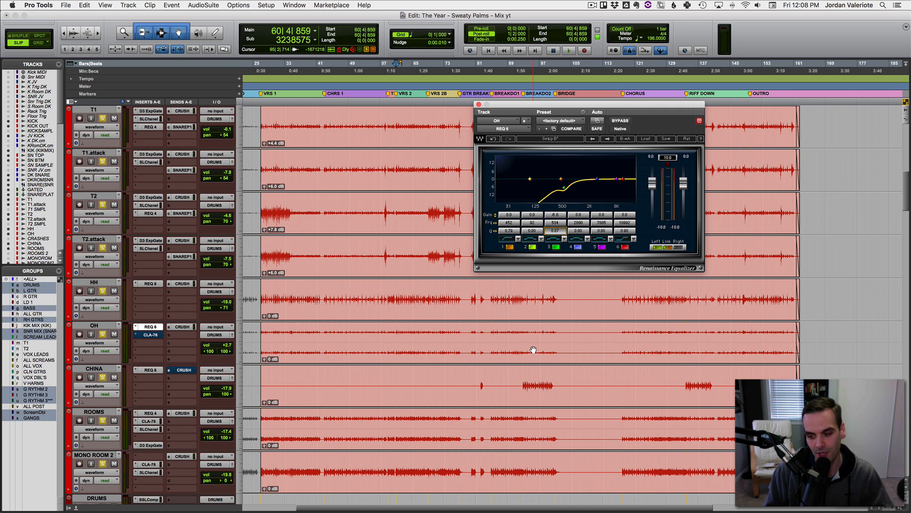
- Close the REQ 6 window and play the OH track soloed alone, adding ROOMS and MONO ROOM 2 to the solo during playback
key("super+w")
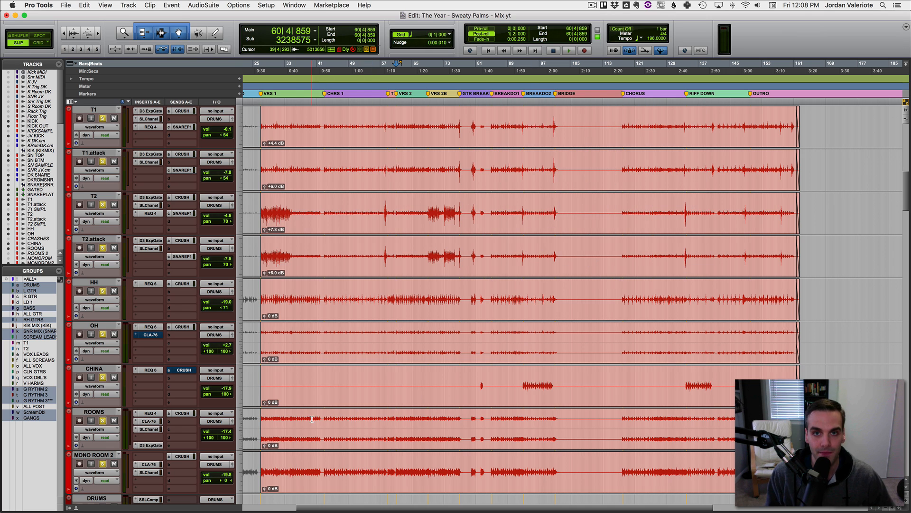
left_click(150, 328)
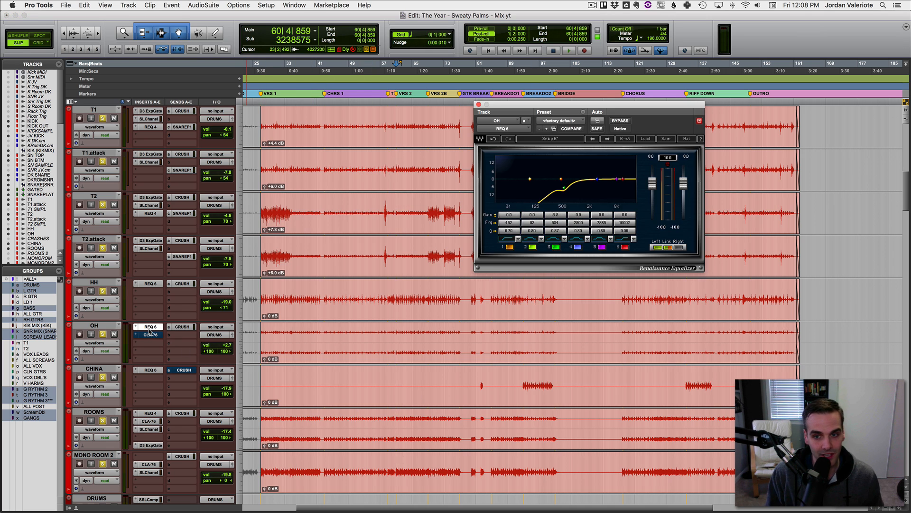
left_click(149, 329)
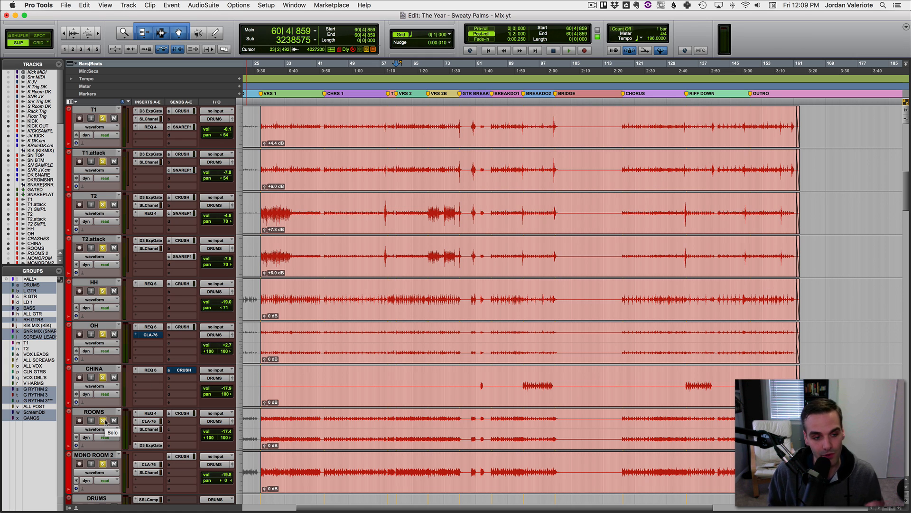
left_click(104, 336)
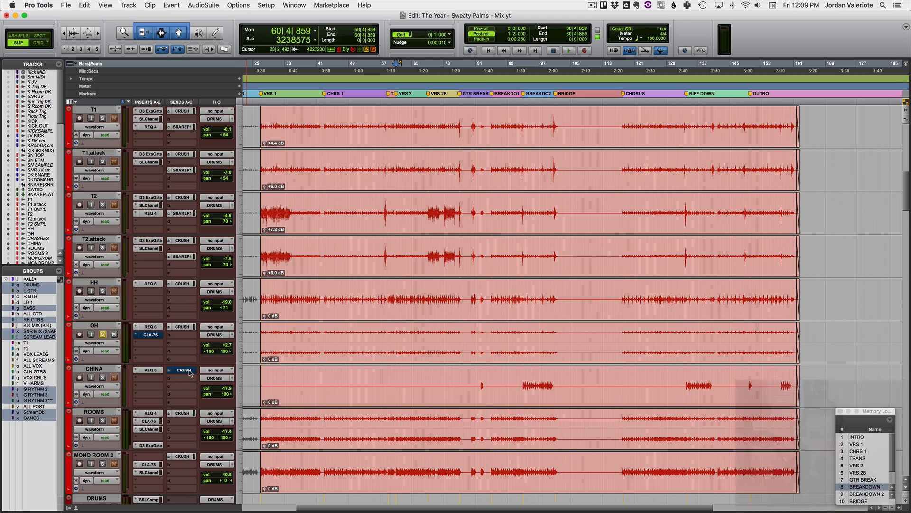
key("space")
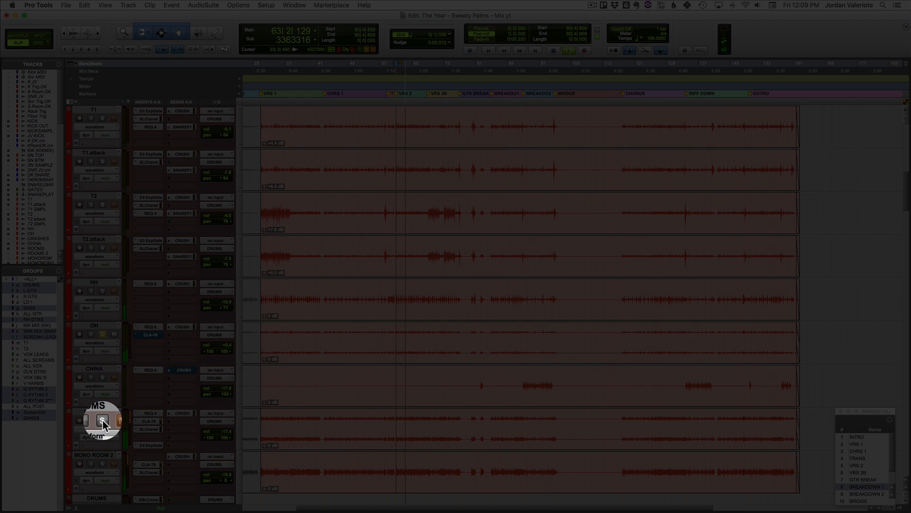
left_click(102, 420)
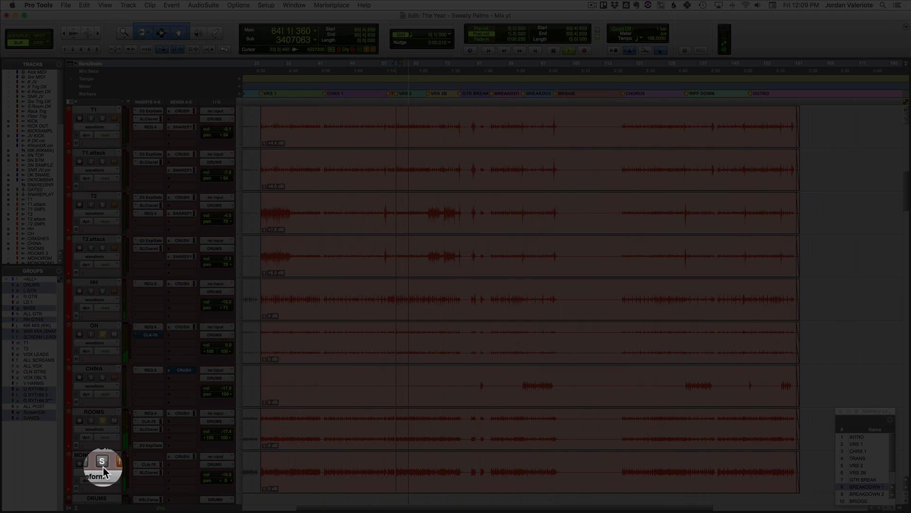
key("space")
- Unsolo OH to play only ROOMS and MONO ROOM 2, and bring OH back into the solo during playback
left_click(103, 334)
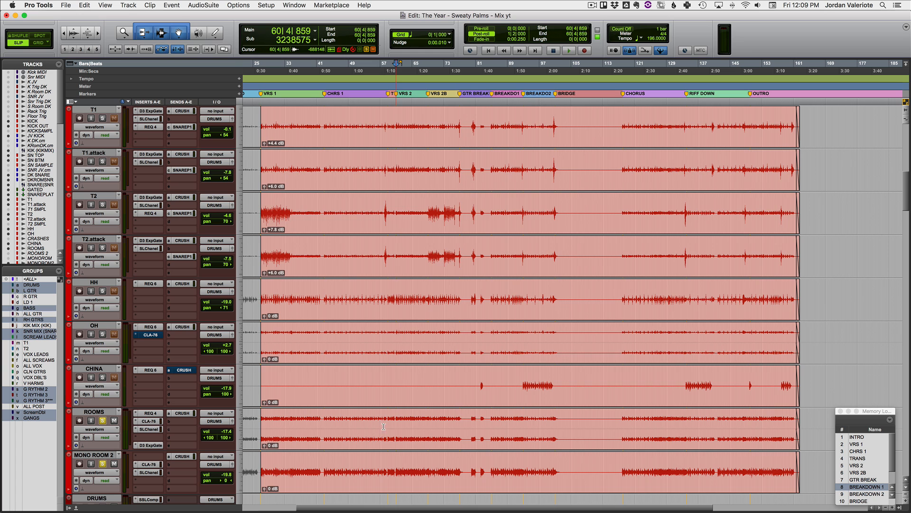
key("space")
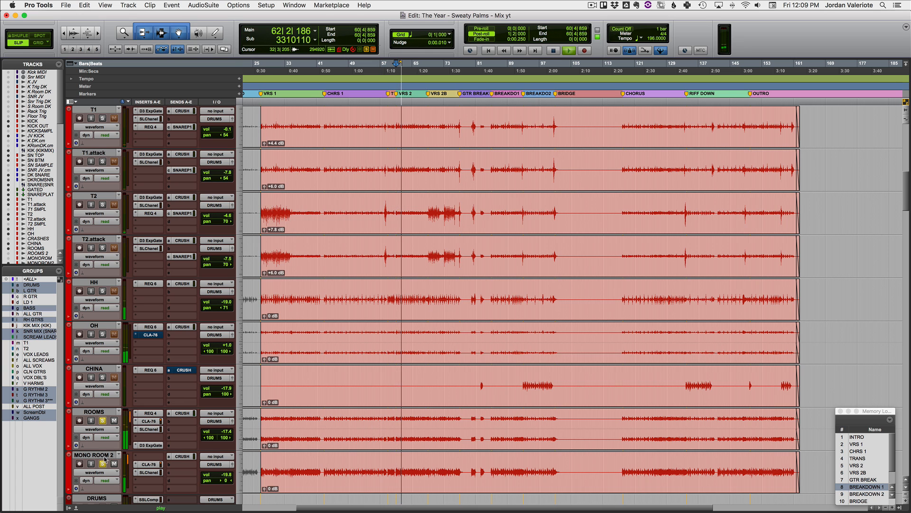
left_click(103, 334)
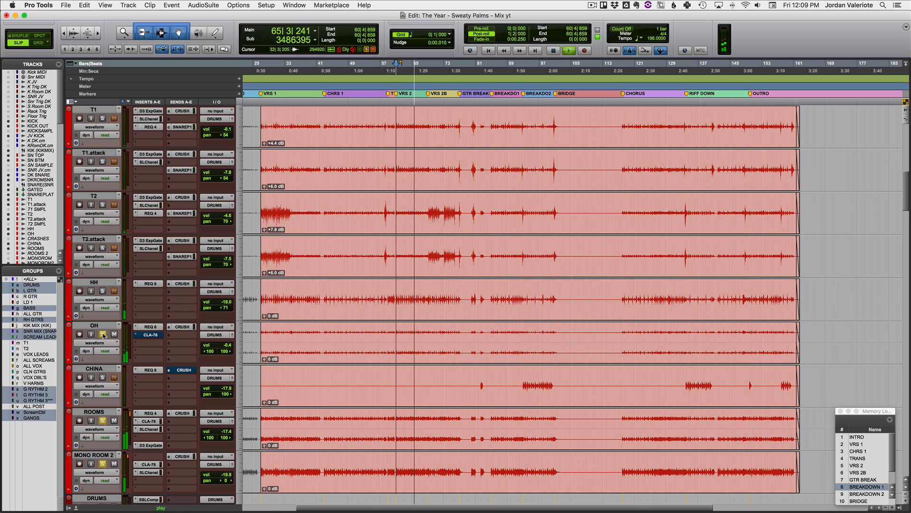
key("space")
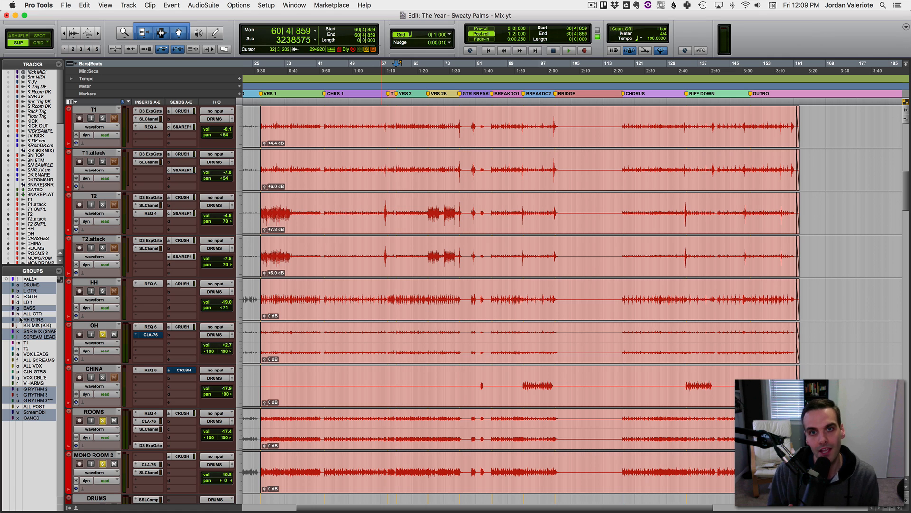
- Play the whole drum group soloed, reopen the OH track's REQ 6, compare it repeatedly bypassed and active, and leave it active
key("space")
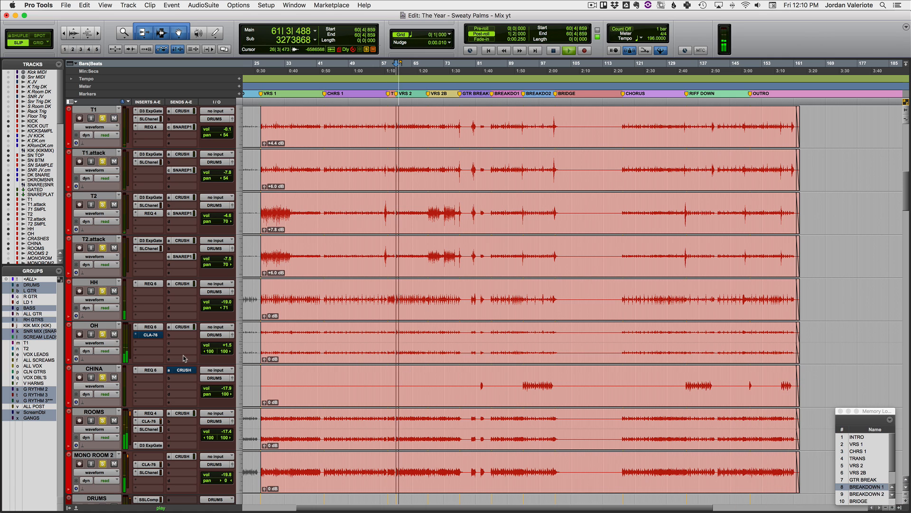
left_click(148, 329)
left_click(623, 121)
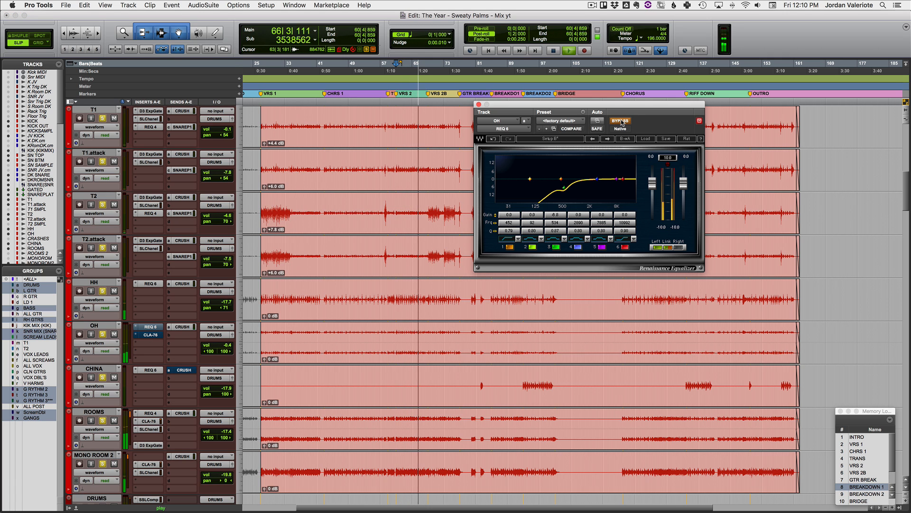
left_click(621, 121)
left_click(622, 122)
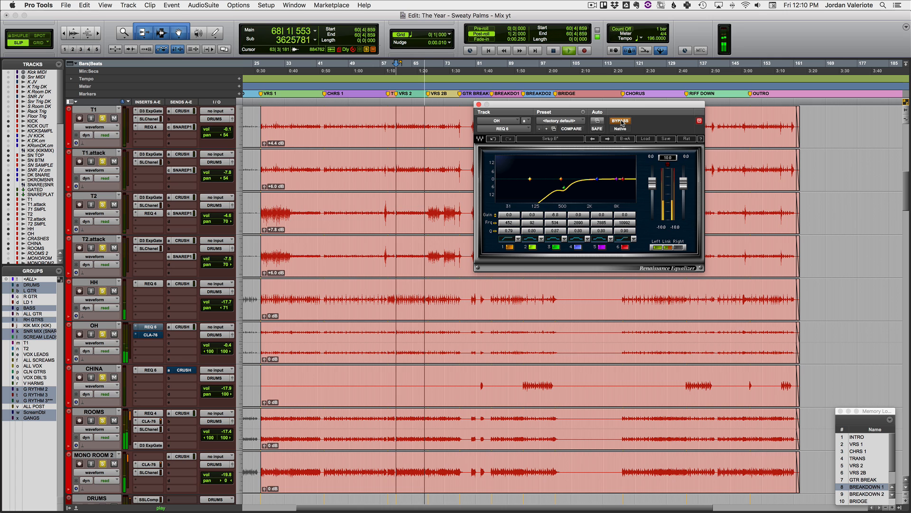
key("space")
key("space")
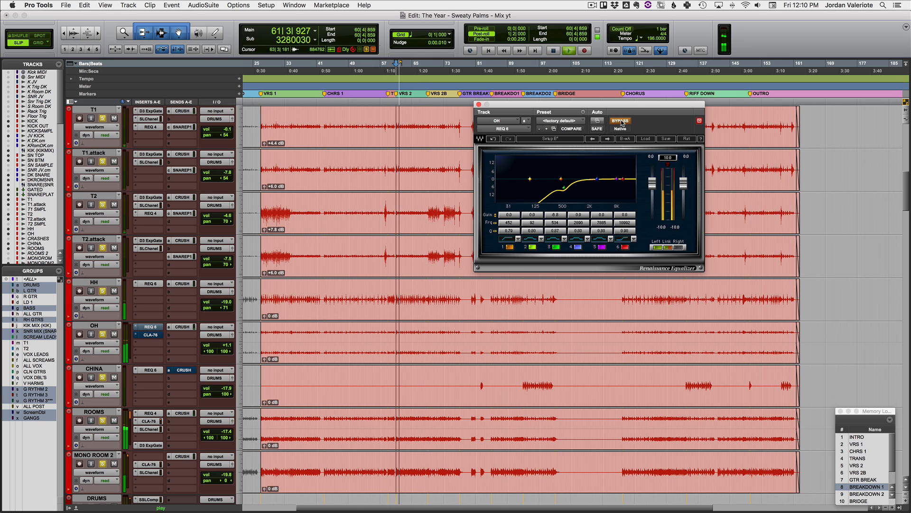
left_click(621, 122)
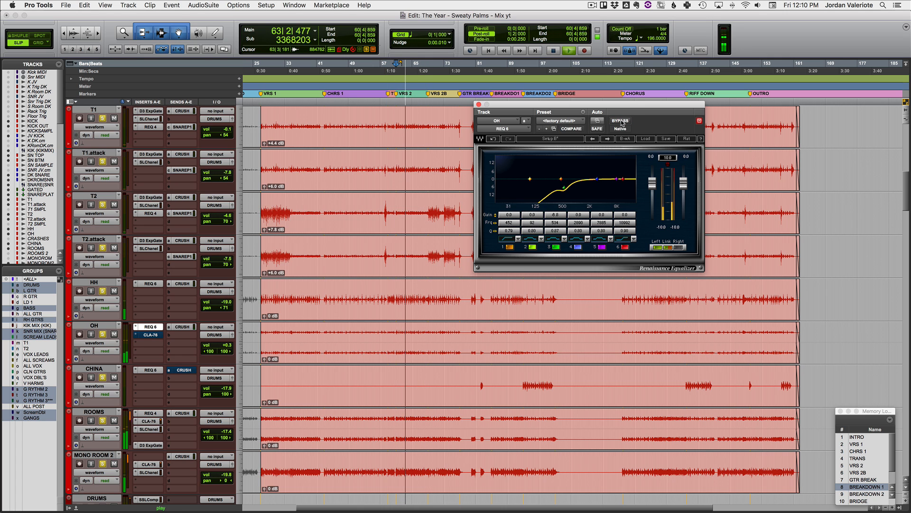
left_click(622, 123)
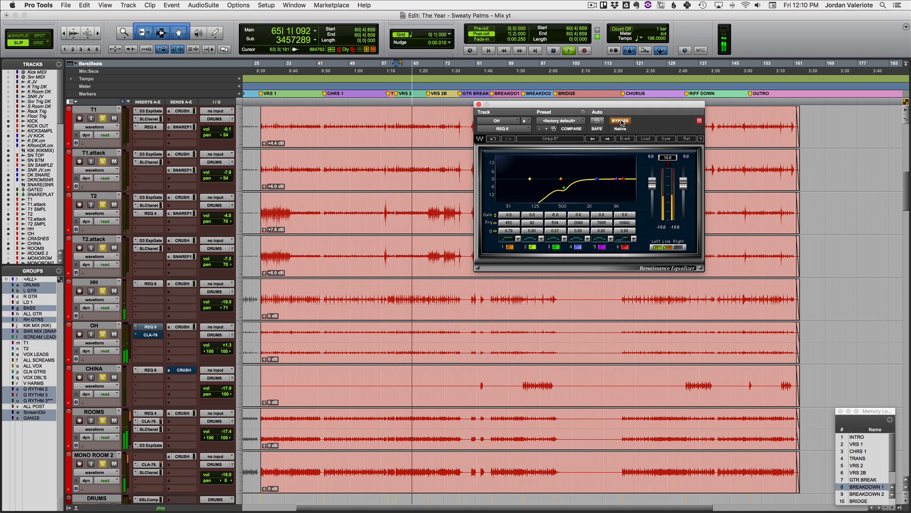
left_click(622, 123)
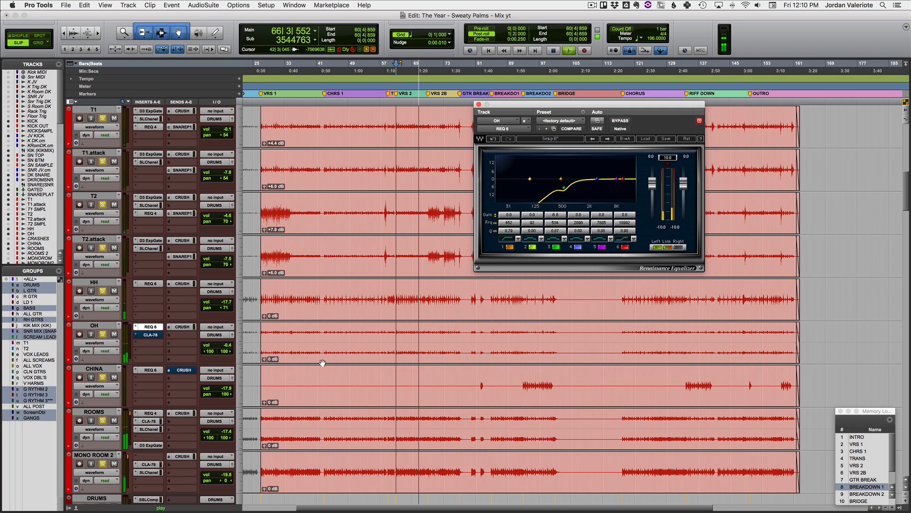
key("space")
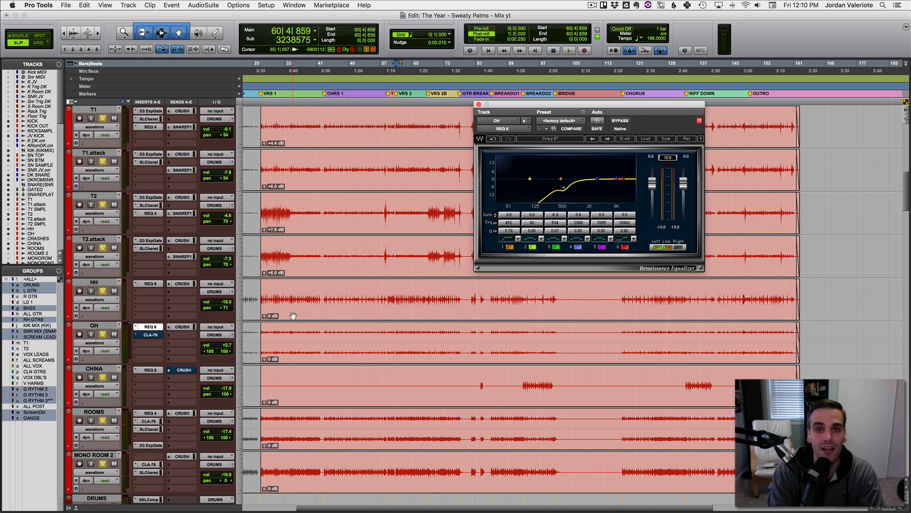